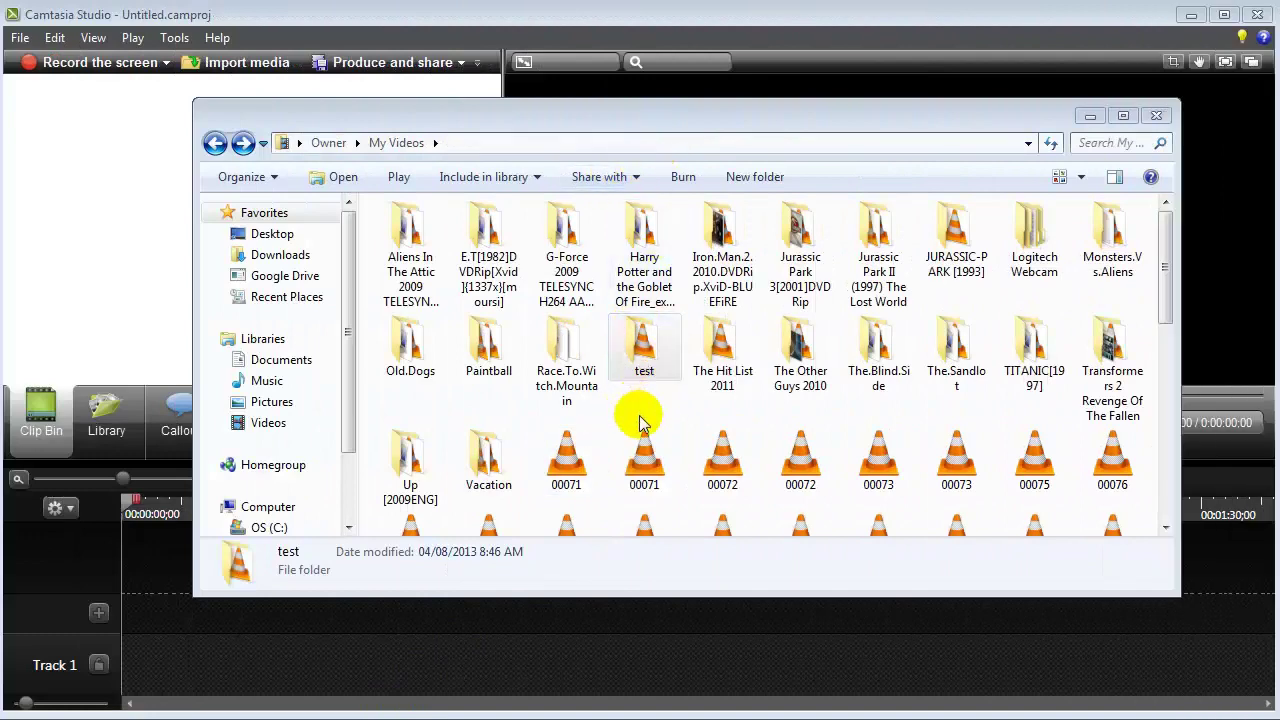
- Check boat1's 1440×1080 .mts details in My Videos > test, then minimize Explorer
{"action": "double_click", "coordinate": [635, 342]}
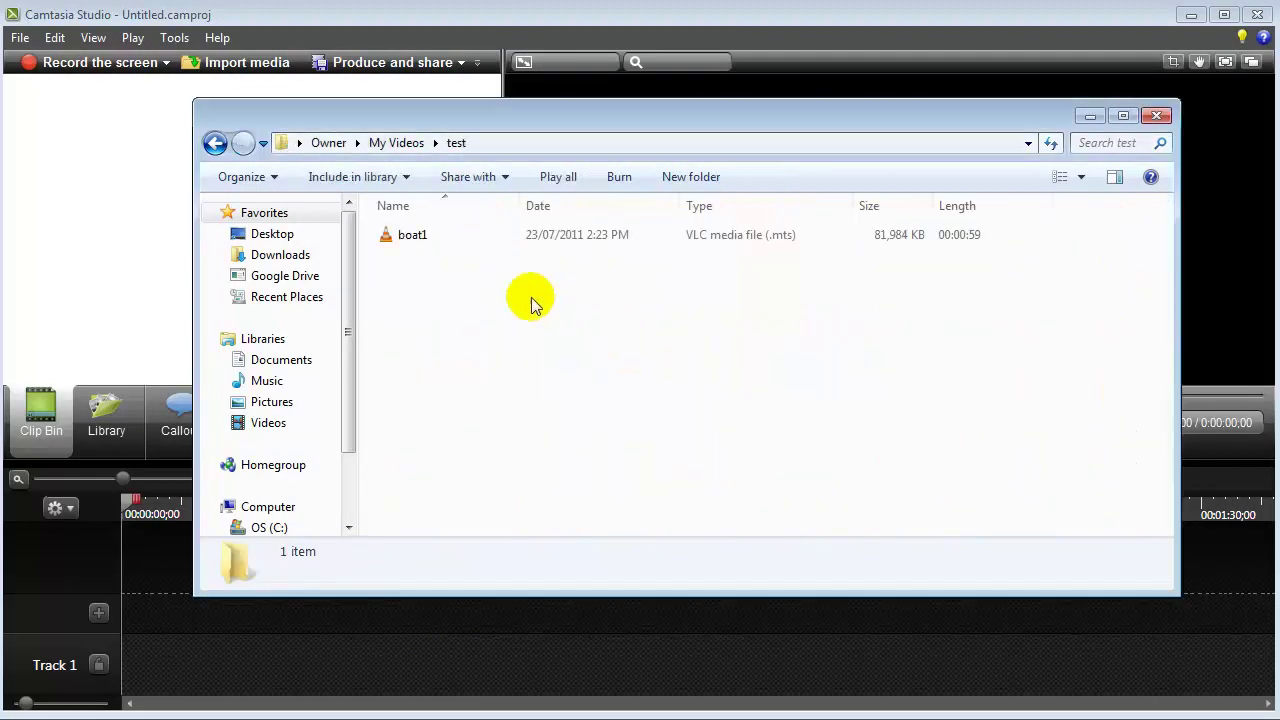
{"action": "left_click", "coordinate": [414, 232]}
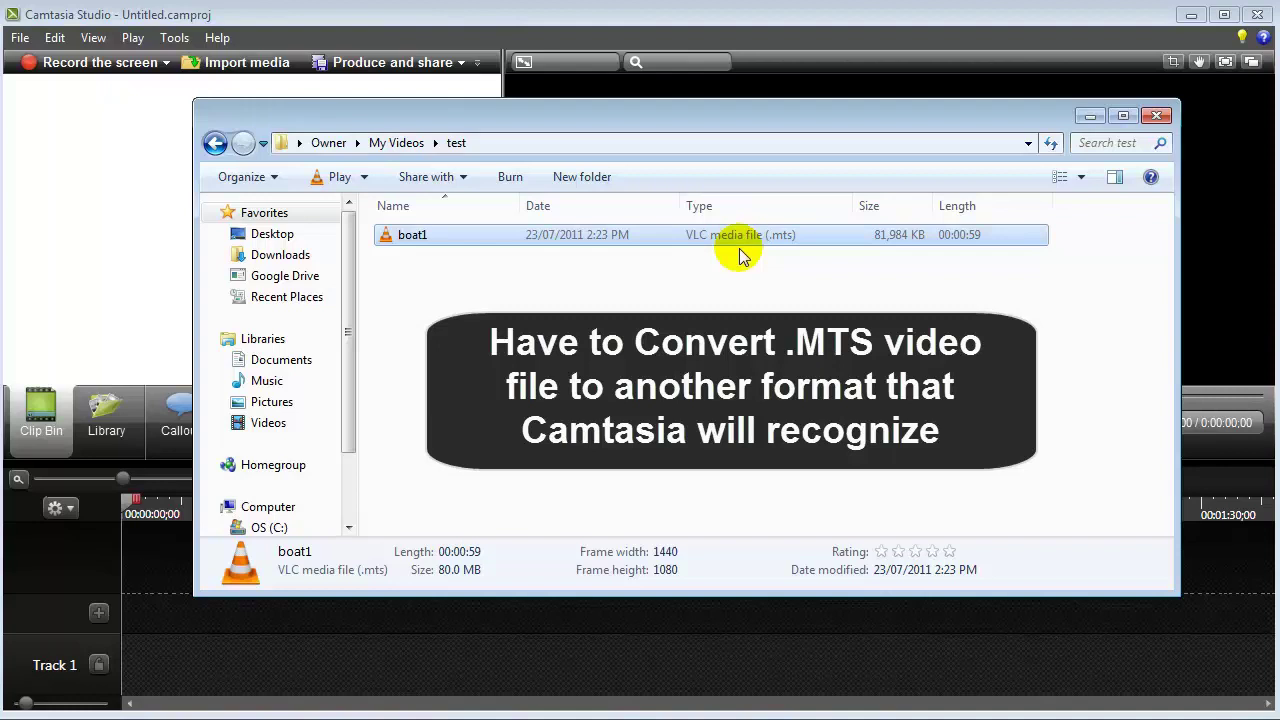
{"action": "left_click", "coordinate": [1088, 120]}
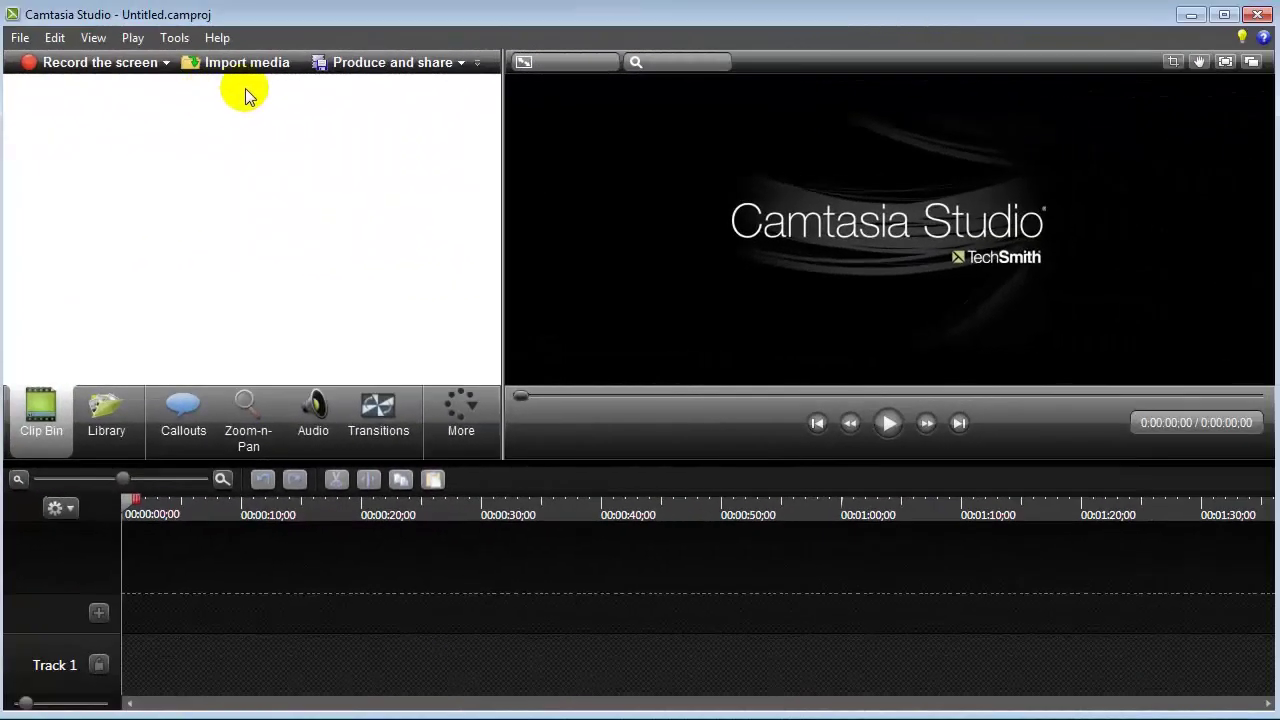
- Browse Camtasia's import dialog to My Videos > test, which lists no importable media files
{"action": "left_click", "coordinate": [251, 63]}
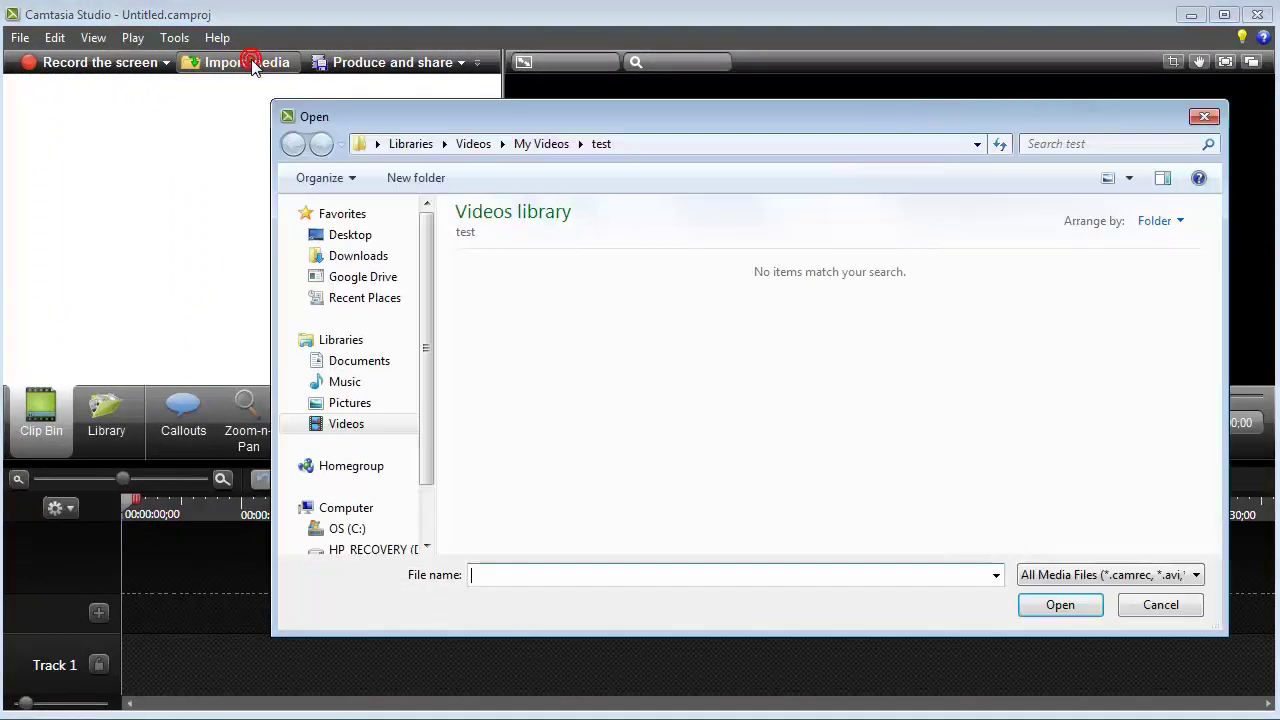
{"action": "left_click", "coordinate": [541, 160]}
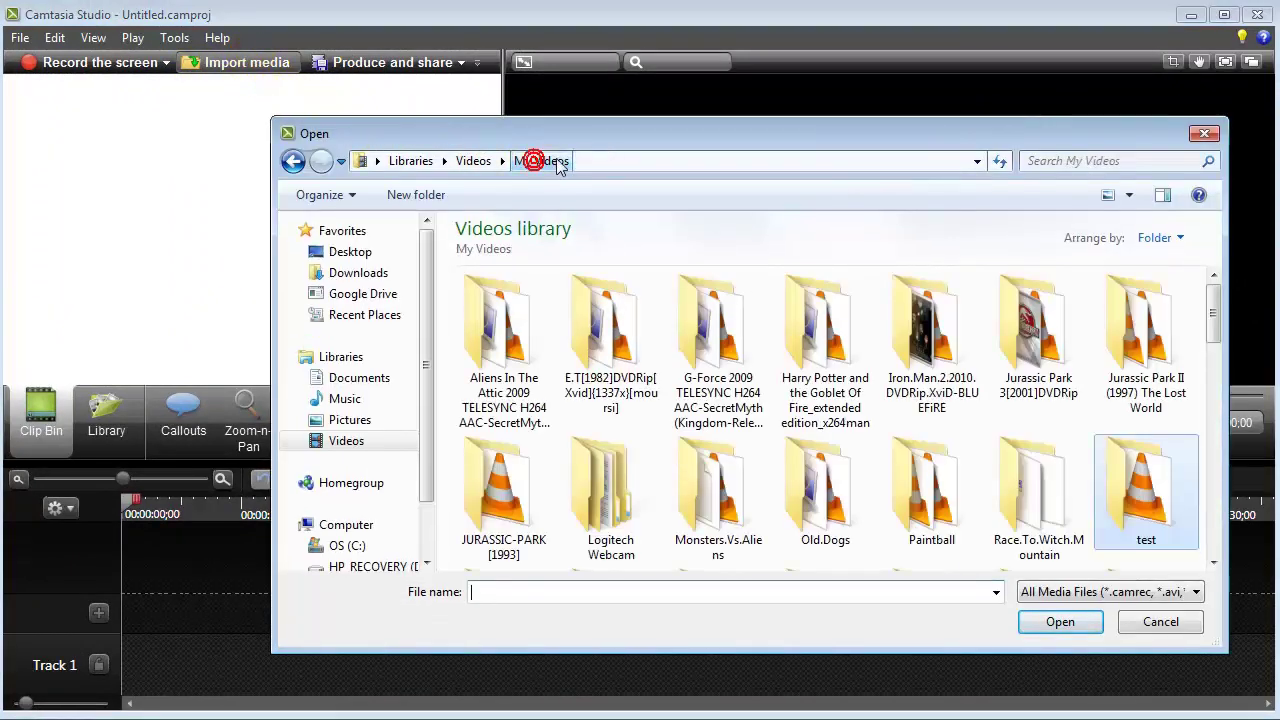
{"action": "left_click_drag", "start_coordinate": [980, 131], "coordinate": [880, 133]}
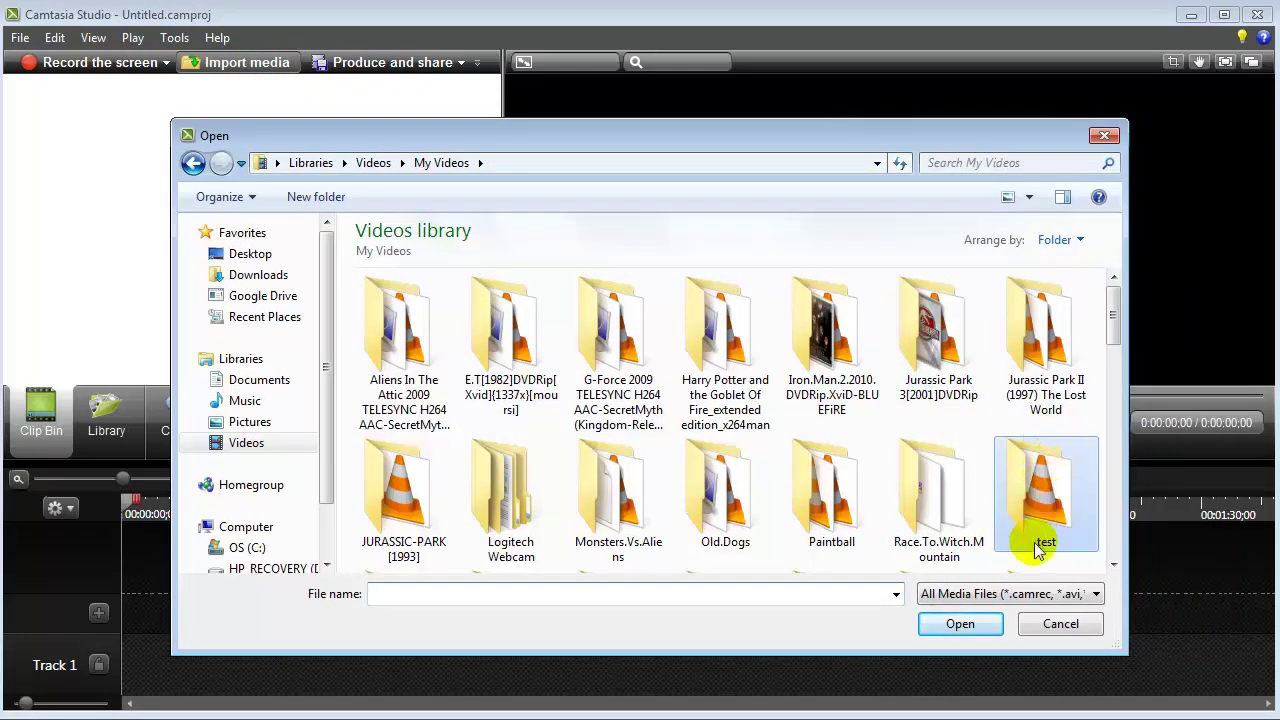
{"action": "double_click", "coordinate": [1062, 500]}
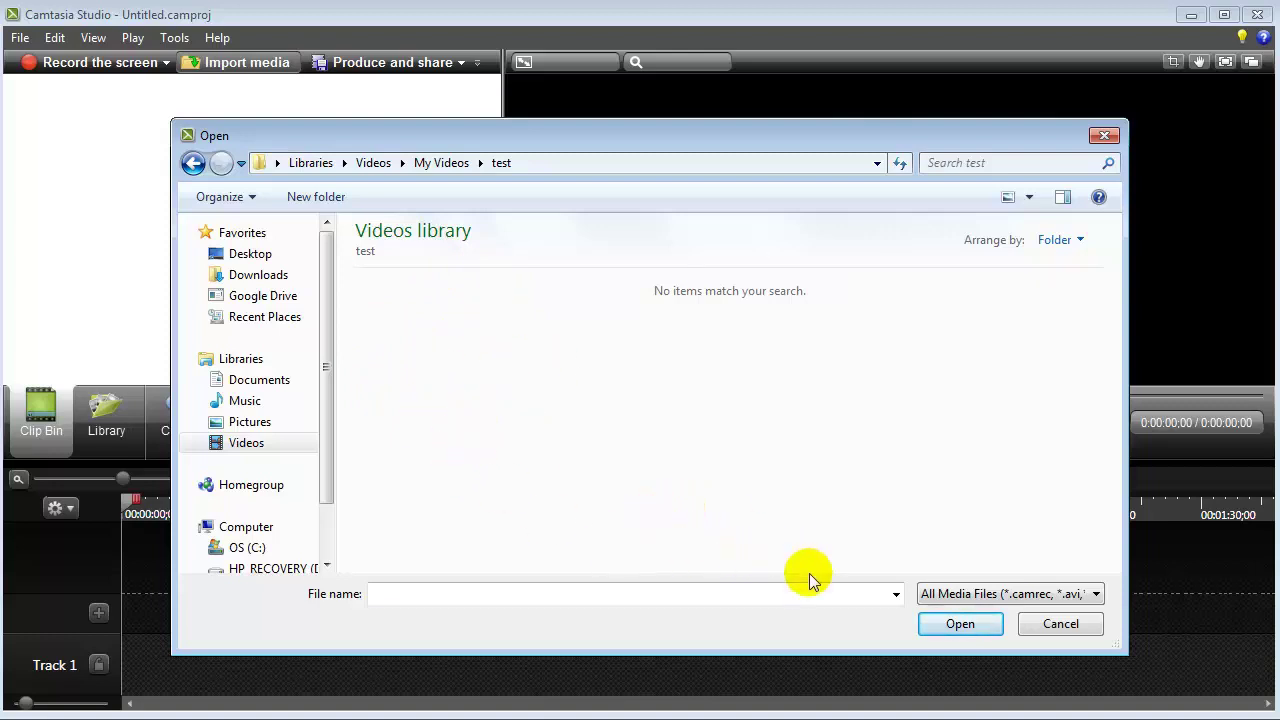
- Cancel the Camtasia import and launch AVCHD To MP4 Converter from the Start menu
{"action": "left_click", "coordinate": [1045, 626]}
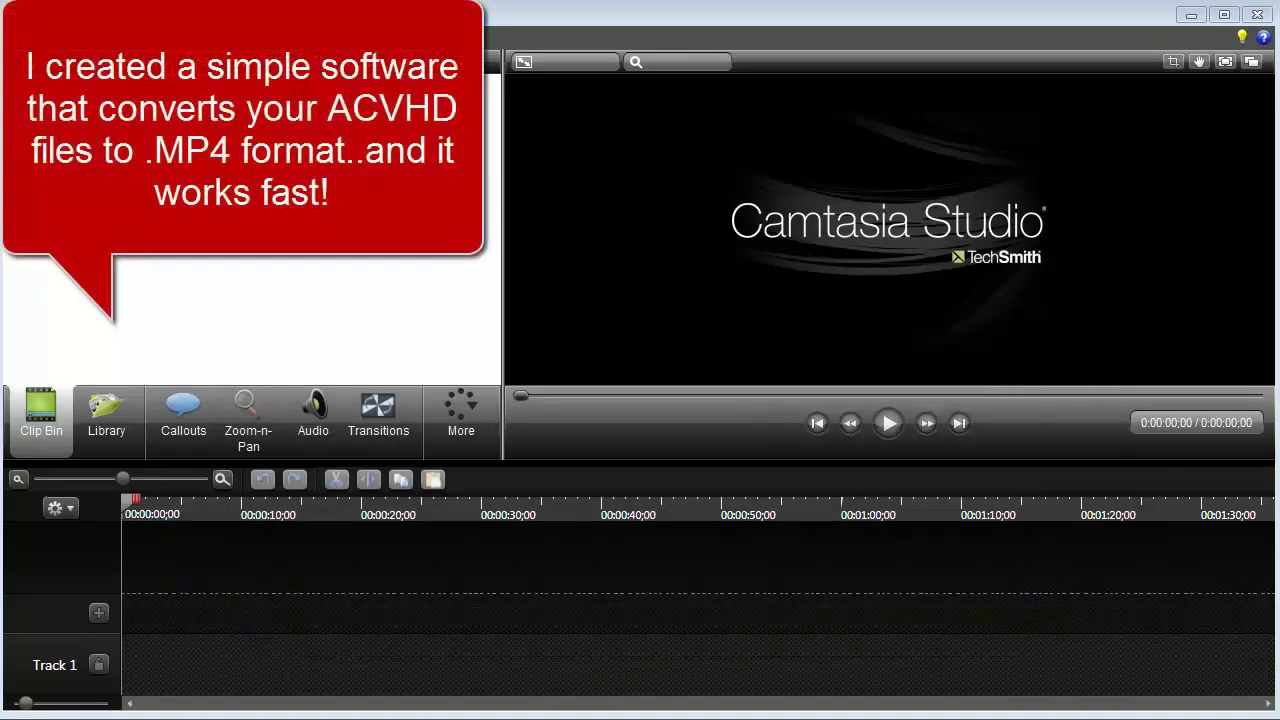
{"action": "key", "text": "super"}
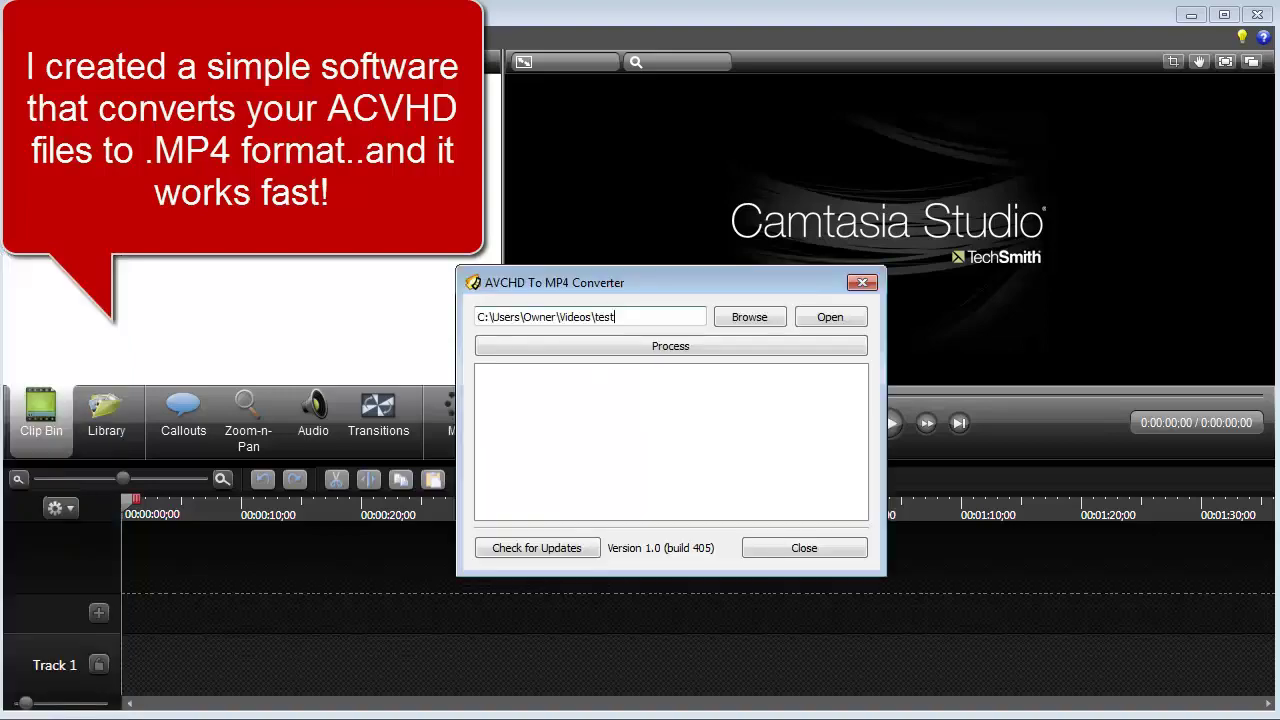
{"action": "left_click_drag", "start_coordinate": [665, 286], "coordinate": [751, 170]}
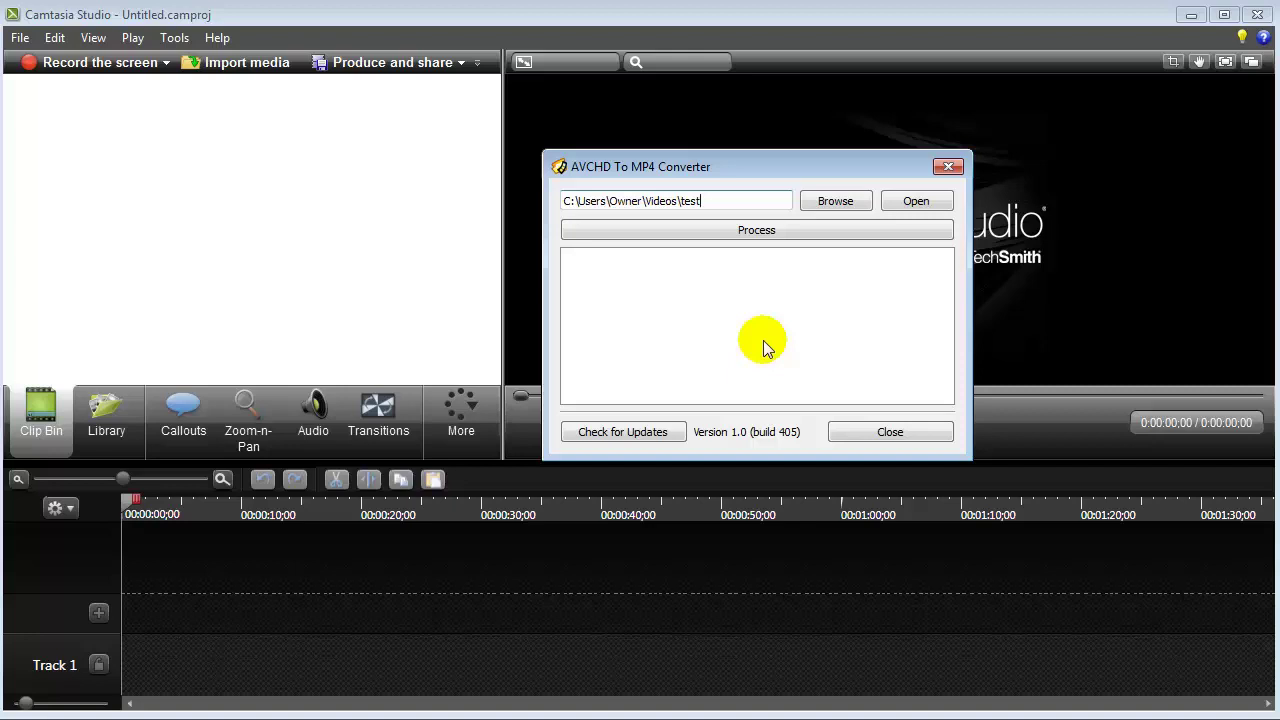
- Set the converter's source folder to C:\Users\Owner\Videos\test so boat1.MTS is listed
{"action": "left_click", "coordinate": [835, 201]}
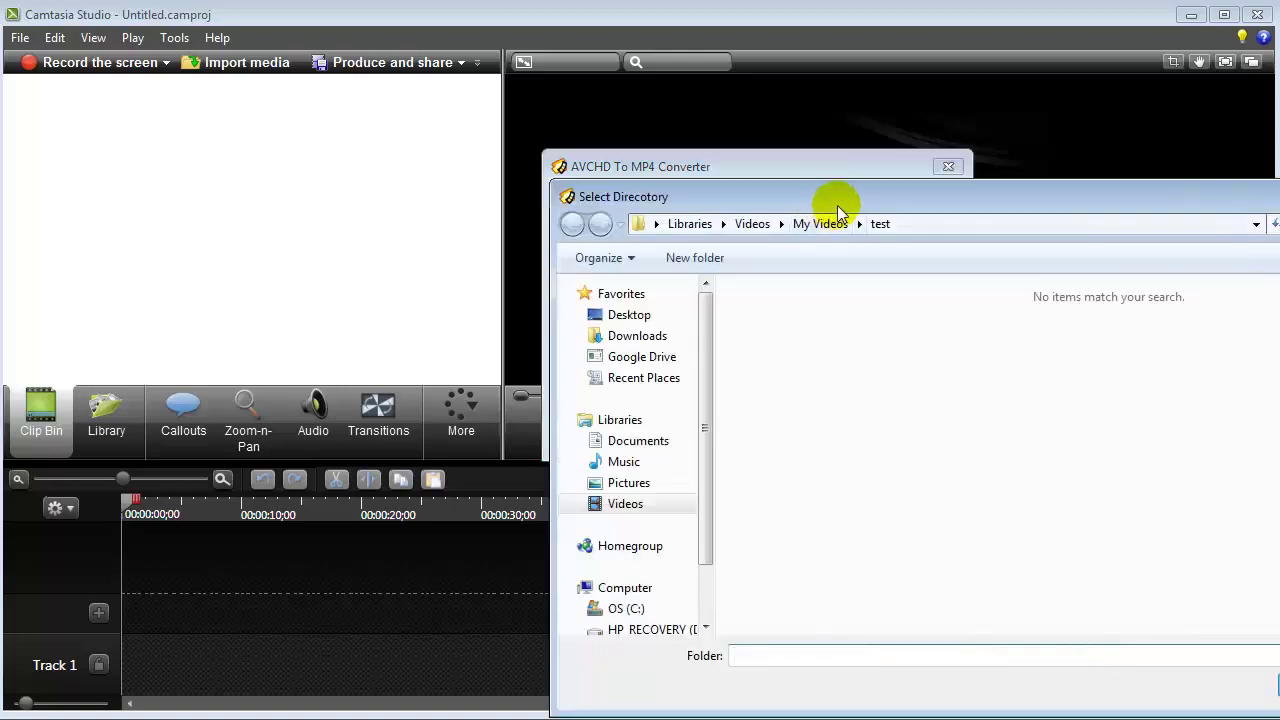
{"action": "left_click_drag", "start_coordinate": [826, 194], "coordinate": [580, 165]}
{"action": "left_click", "coordinate": [550, 183]}
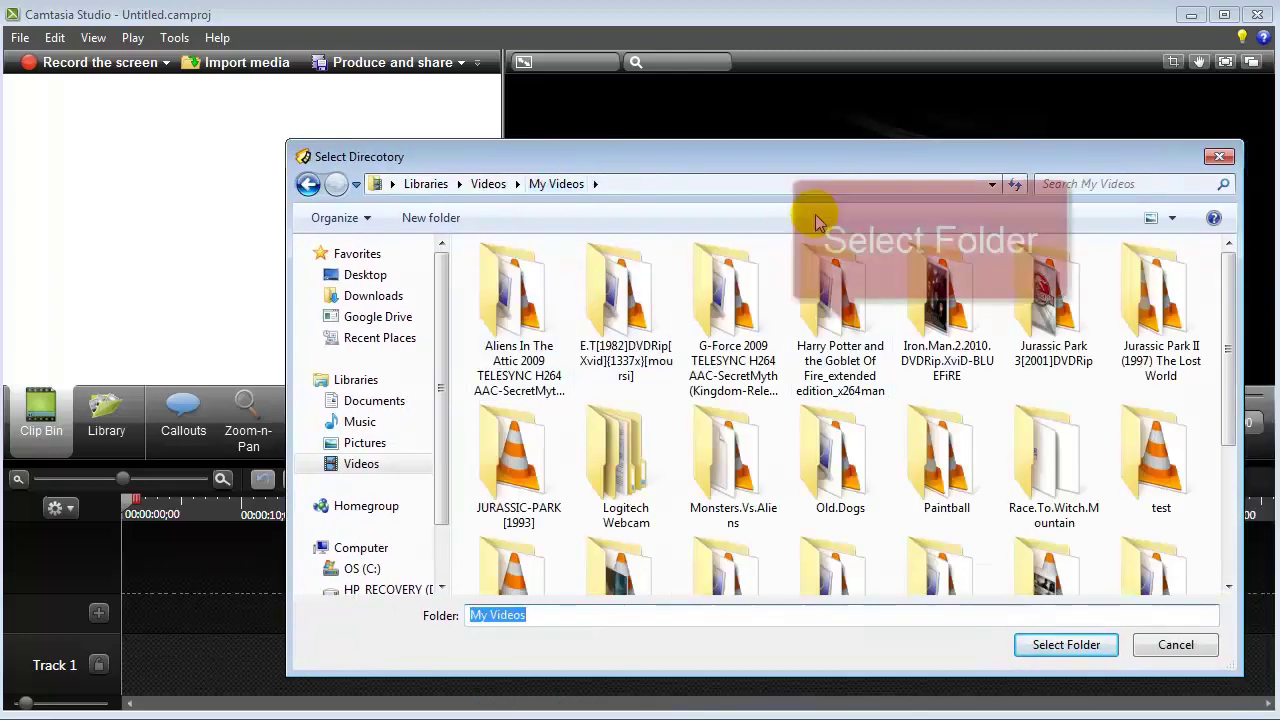
{"action": "left_click_drag", "start_coordinate": [816, 156], "coordinate": [699, 108]}
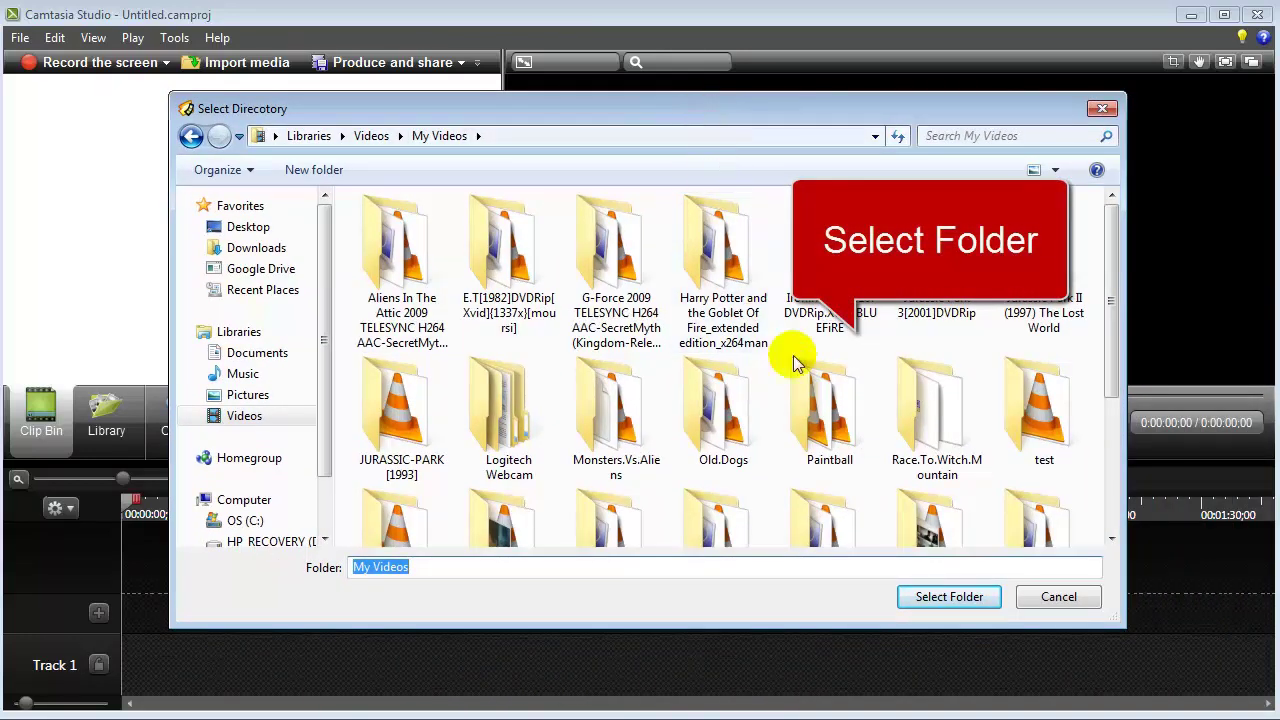
{"action": "left_click", "coordinate": [1030, 416]}
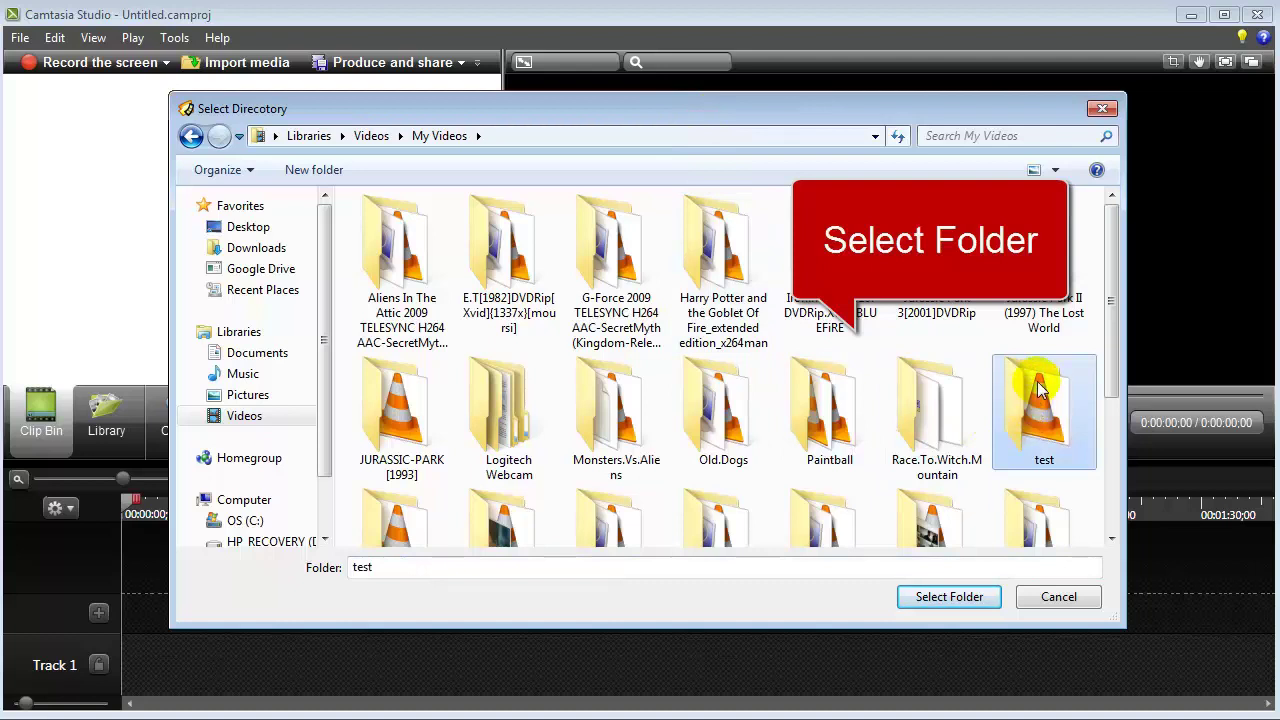
{"action": "left_click", "coordinate": [930, 598]}
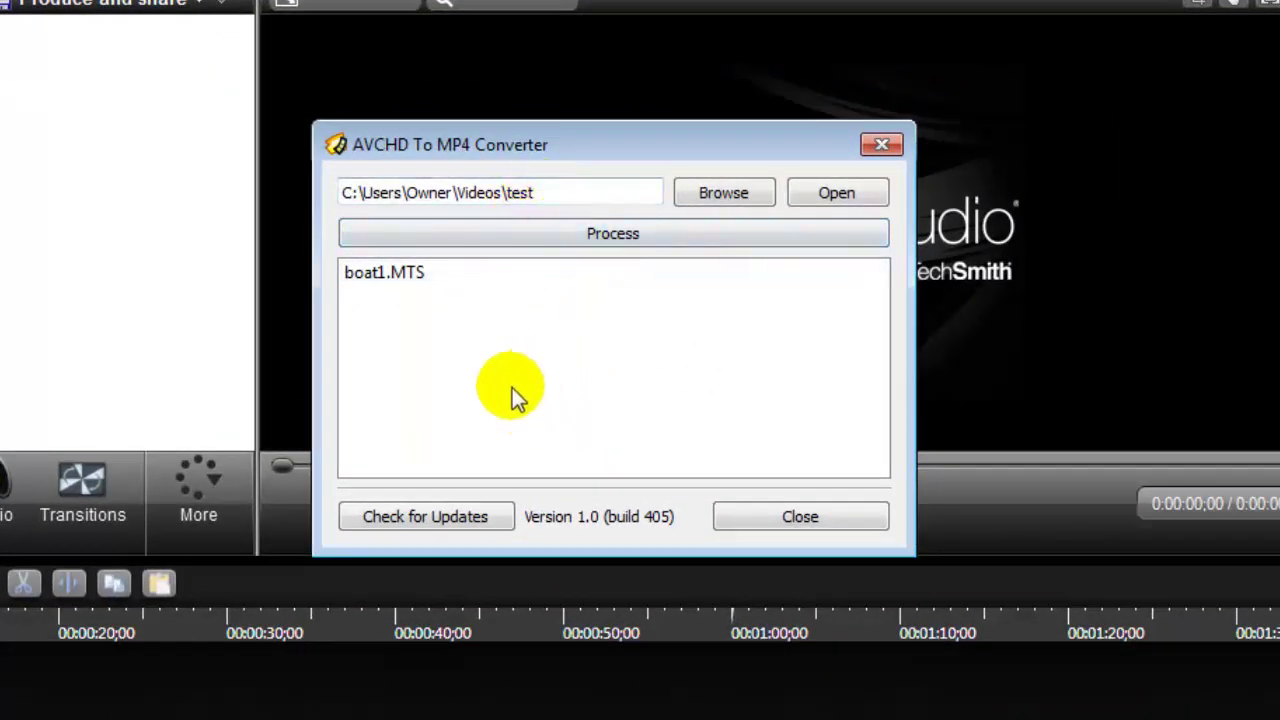
- Convert boat1.MTS to boat1.mp4 and dismiss the '1 file converted' notice
{"action": "left_click", "coordinate": [433, 278]}
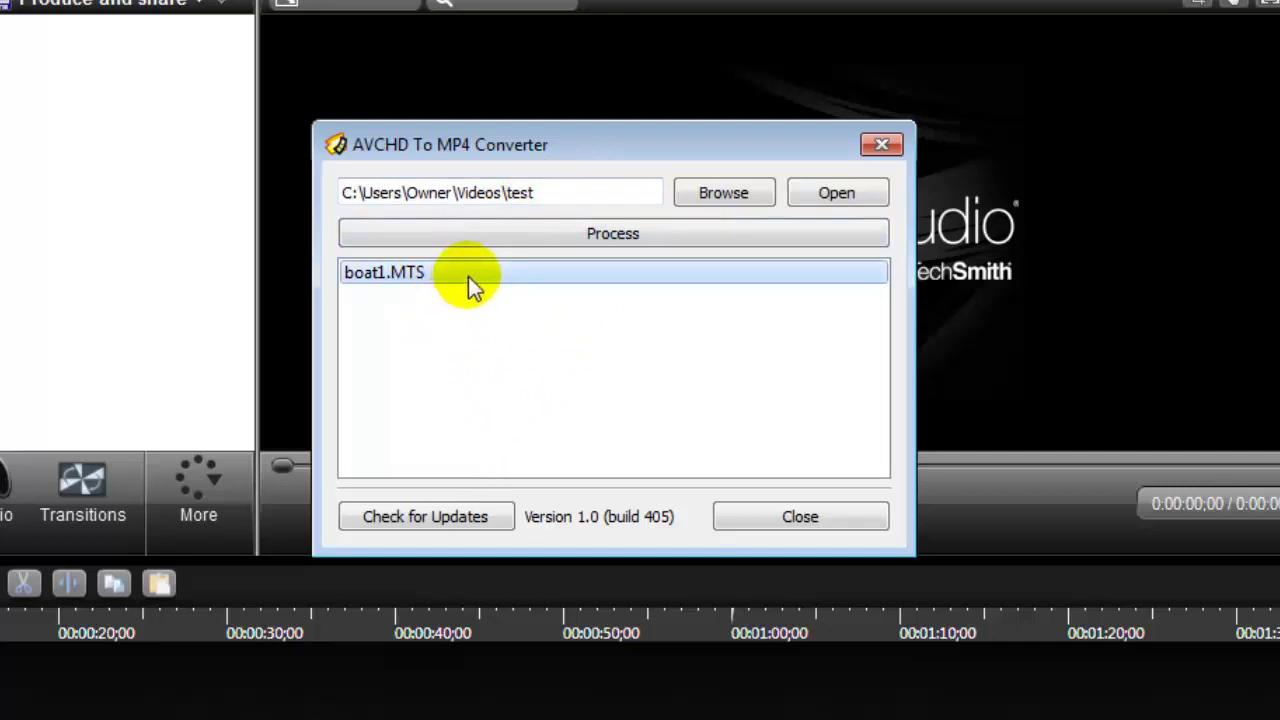
{"action": "left_click", "coordinate": [617, 238]}
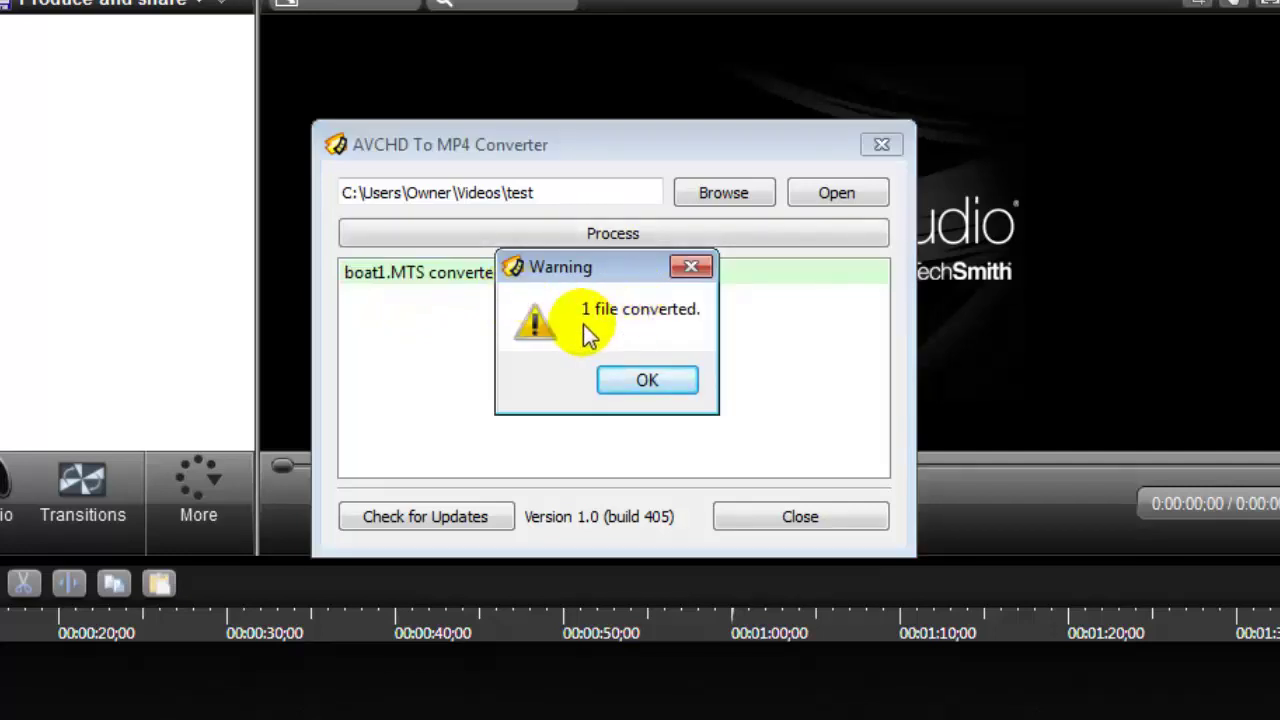
{"action": "left_click", "coordinate": [645, 382]}
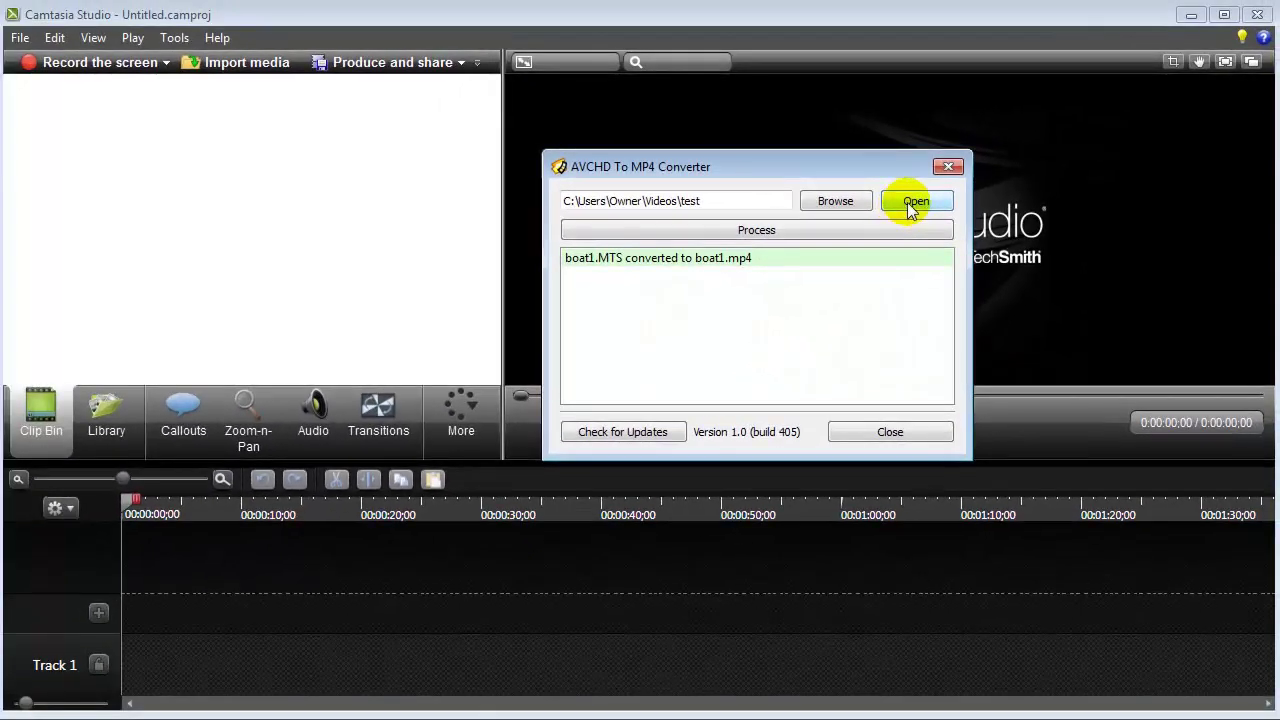
- Compare boat1.mp4 (74,851 KB) with the original boat1.mts in the test folder, then minimize Explorer
{"action": "left_click", "coordinate": [913, 201]}
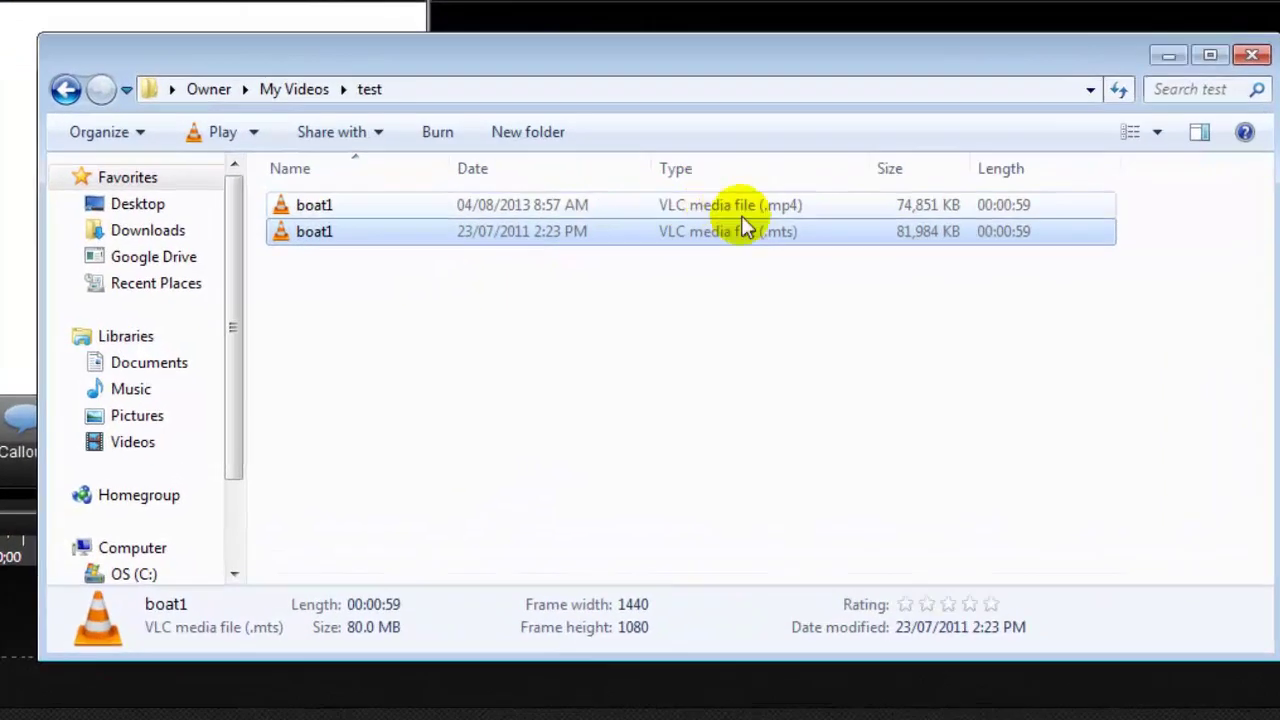
{"action": "left_click", "coordinate": [778, 234]}
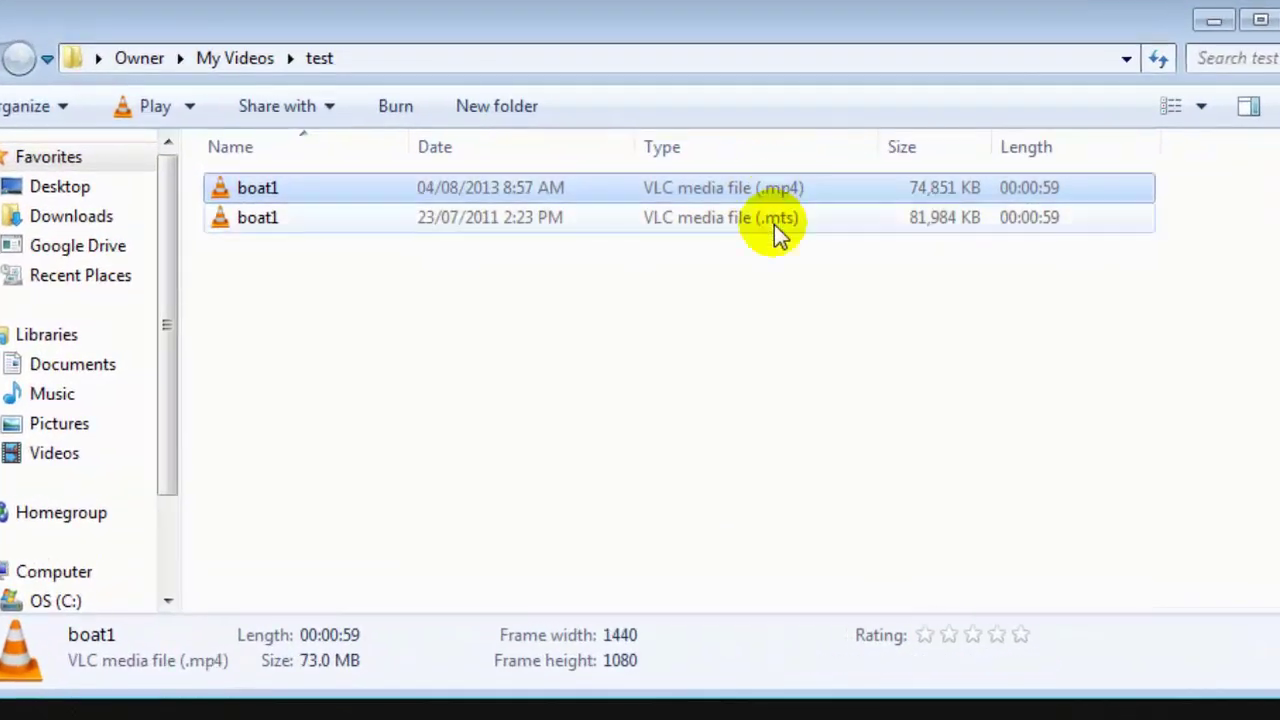
{"action": "left_click", "coordinate": [770, 224]}
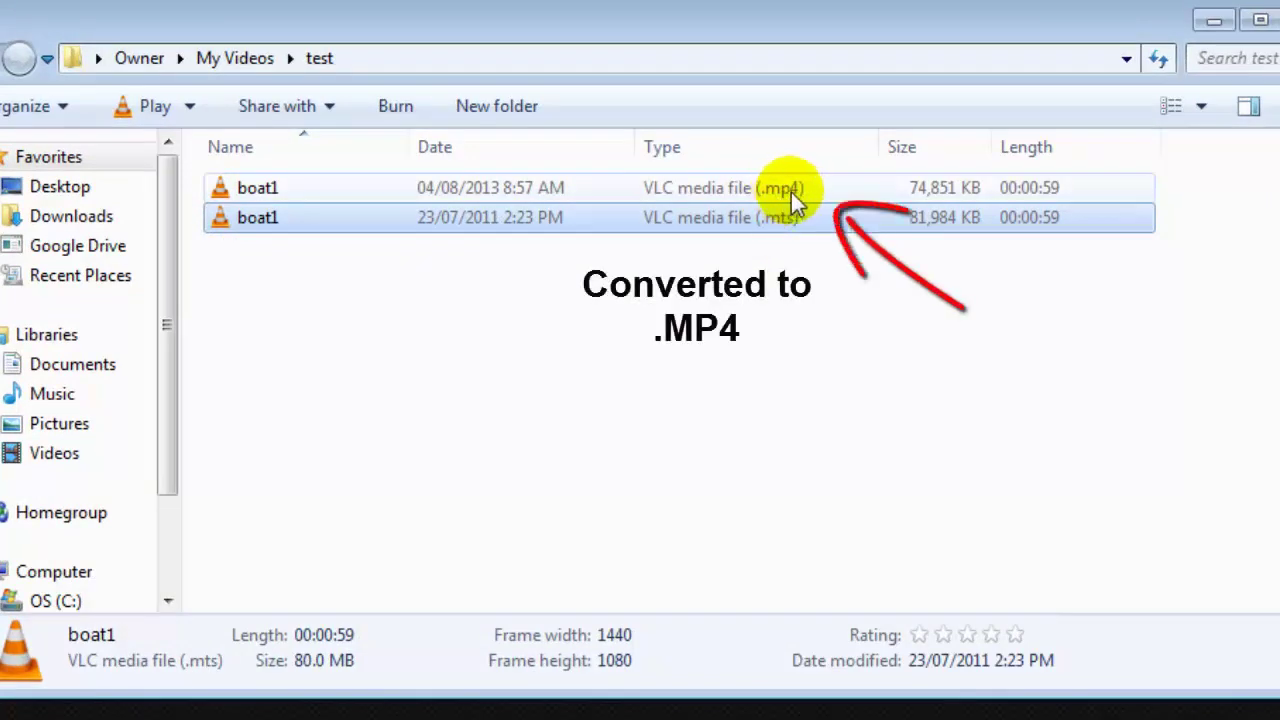
{"action": "left_click", "coordinate": [791, 189]}
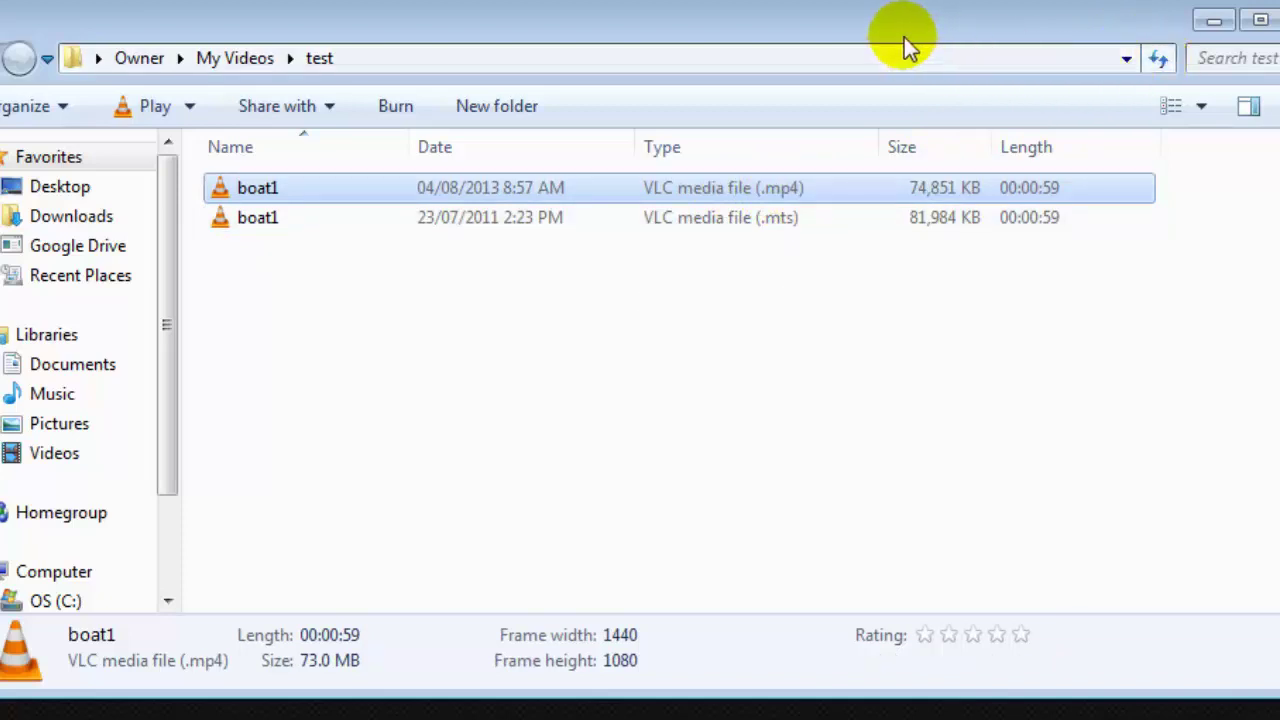
{"action": "left_click", "coordinate": [778, 220]}
{"action": "left_click", "coordinate": [808, 187]}
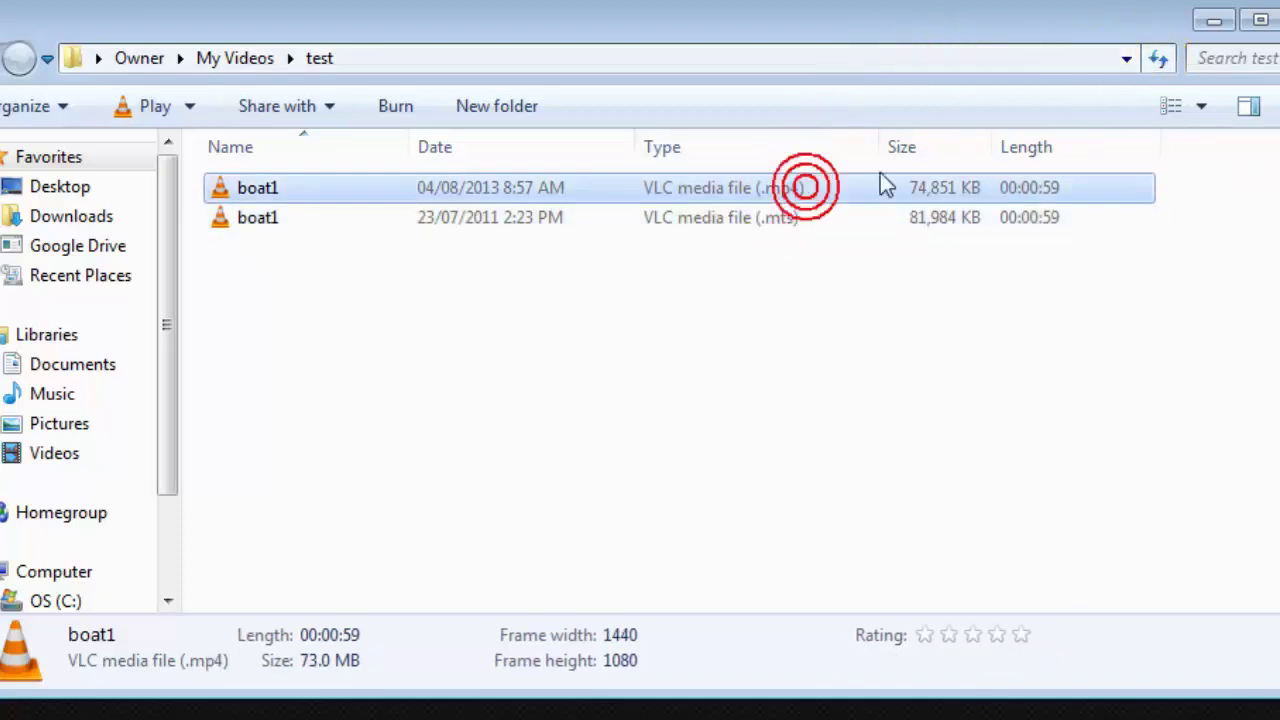
{"action": "left_click", "coordinate": [1210, 22]}
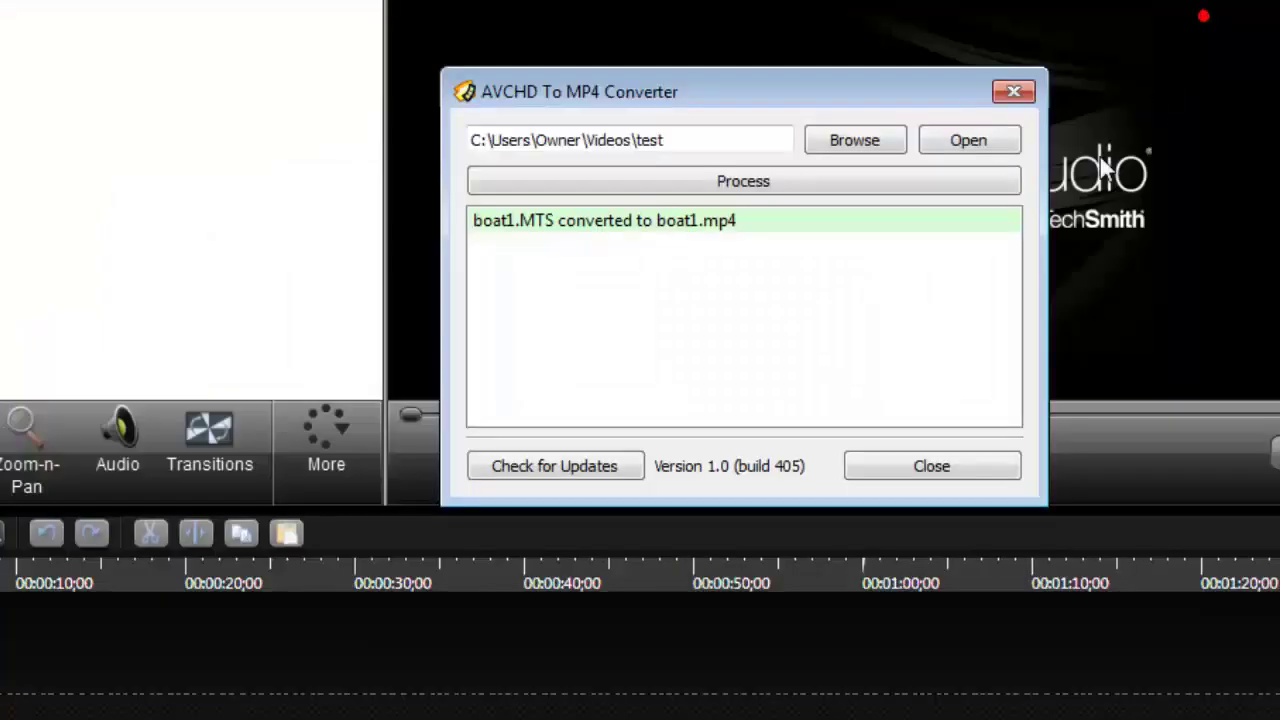
- Close the converter report and import boat1.mp4 from My Videos > test into the Clip Bin
{"action": "left_click", "coordinate": [925, 468]}
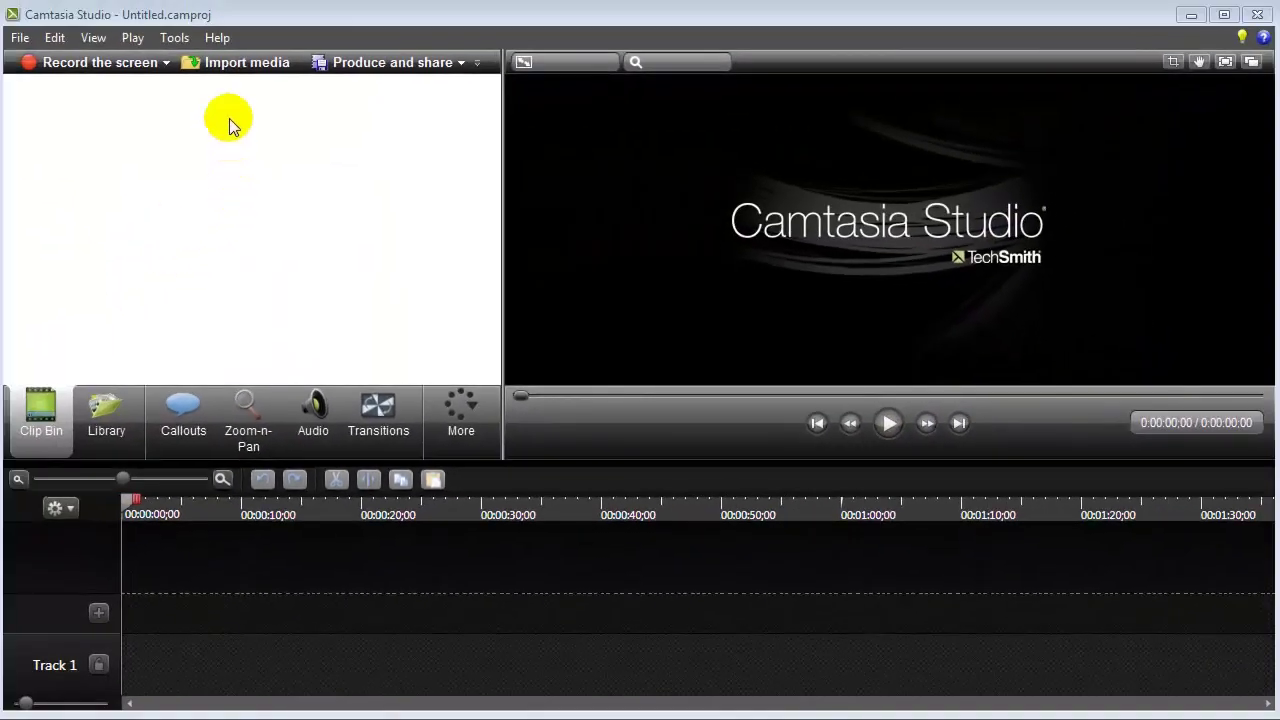
{"action": "left_click", "coordinate": [232, 62]}
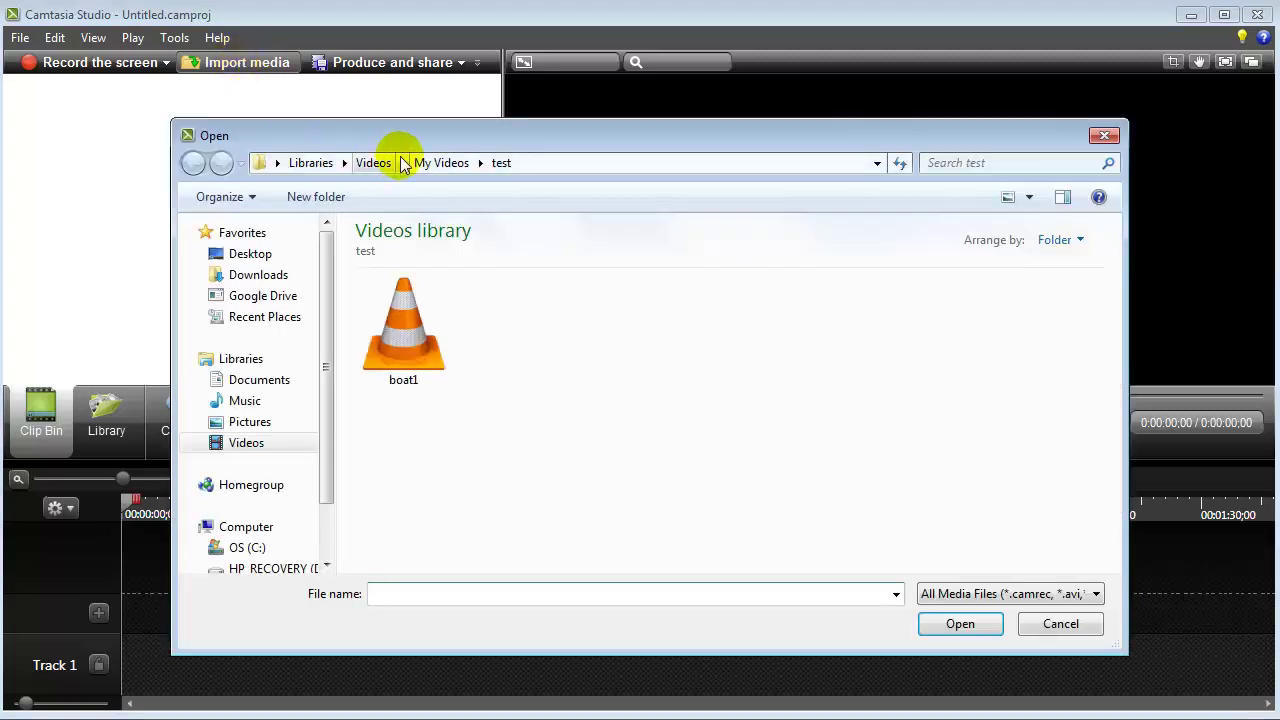
{"action": "left_click", "coordinate": [400, 325]}
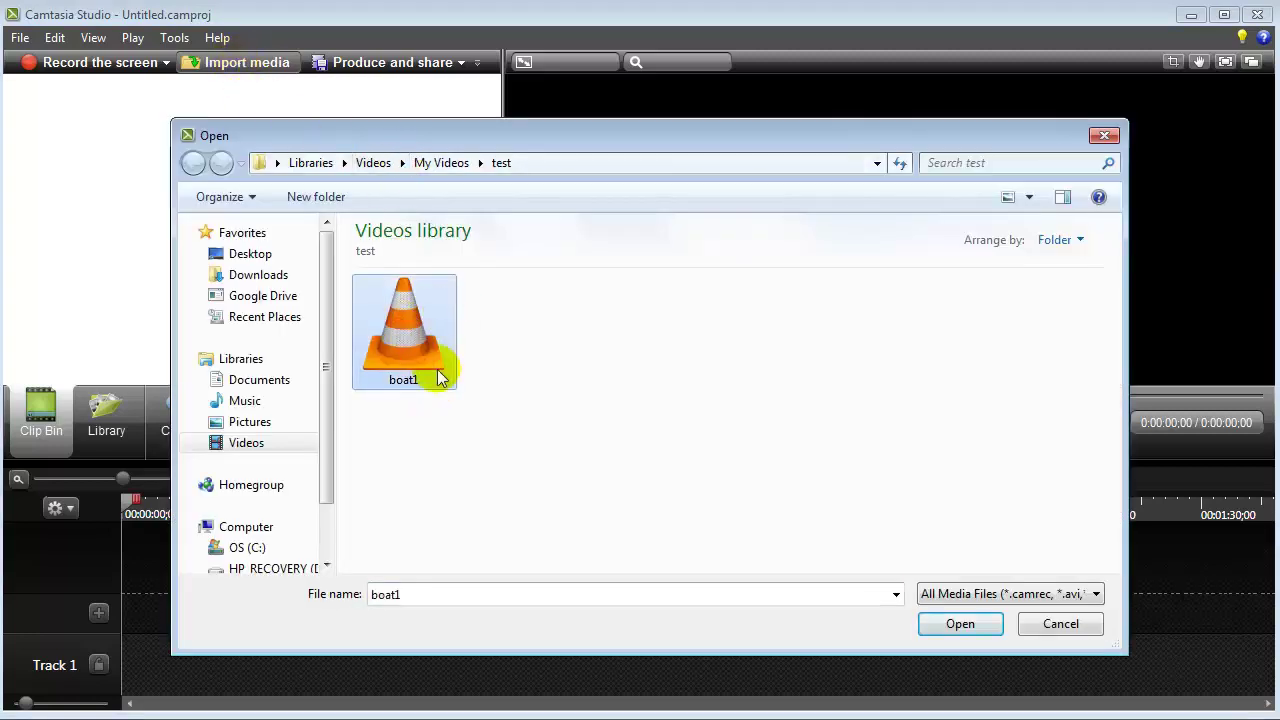
{"action": "left_click", "coordinate": [445, 163]}
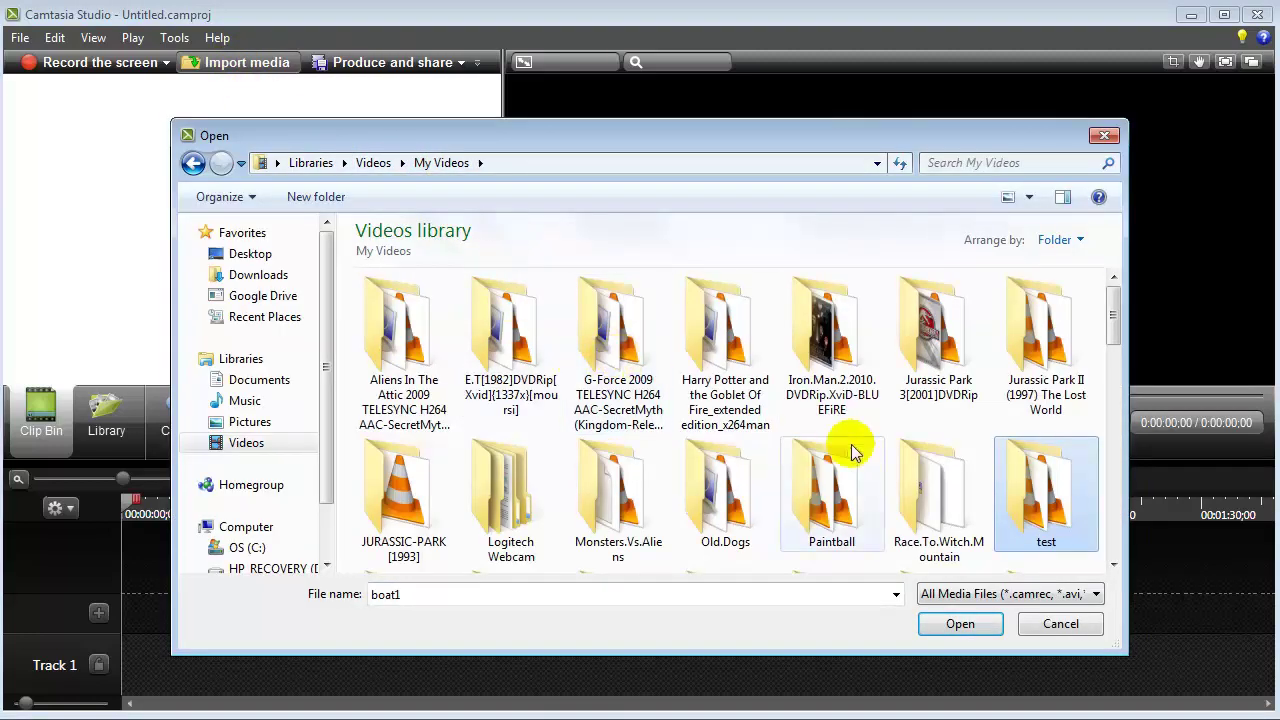
{"action": "double_click", "coordinate": [1040, 497]}
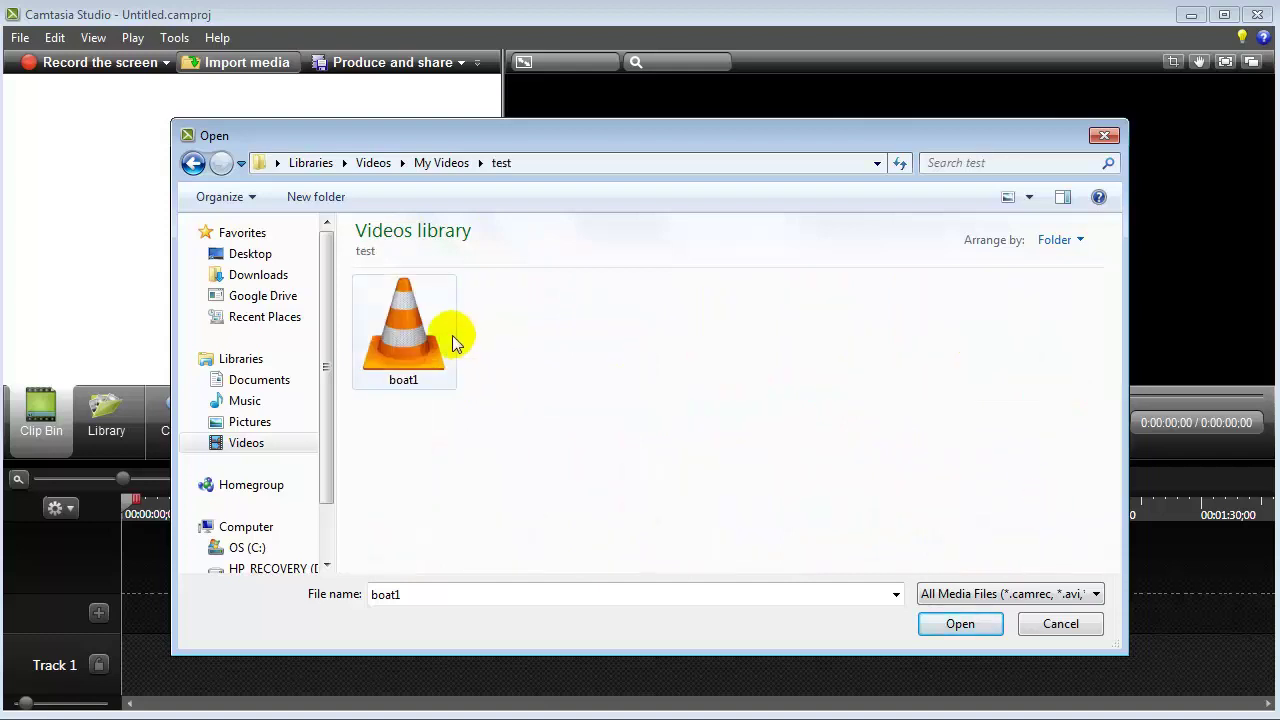
{"action": "double_click", "coordinate": [419, 337]}
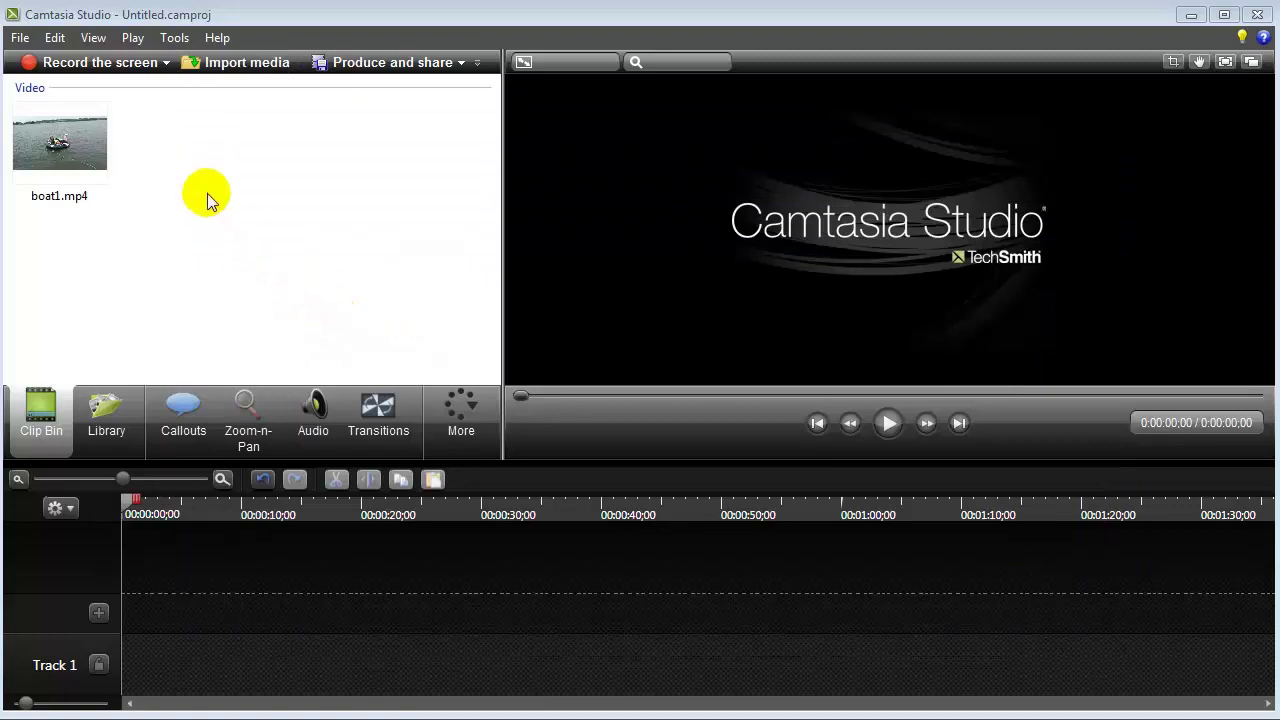
{"action": "left_click", "coordinate": [102, 129]}
- Place boat1.mp4 on Track 1 with 1280 x 720 editing dimensions
{"action": "left_click_drag", "start_coordinate": [94, 129], "coordinate": [126, 670]}
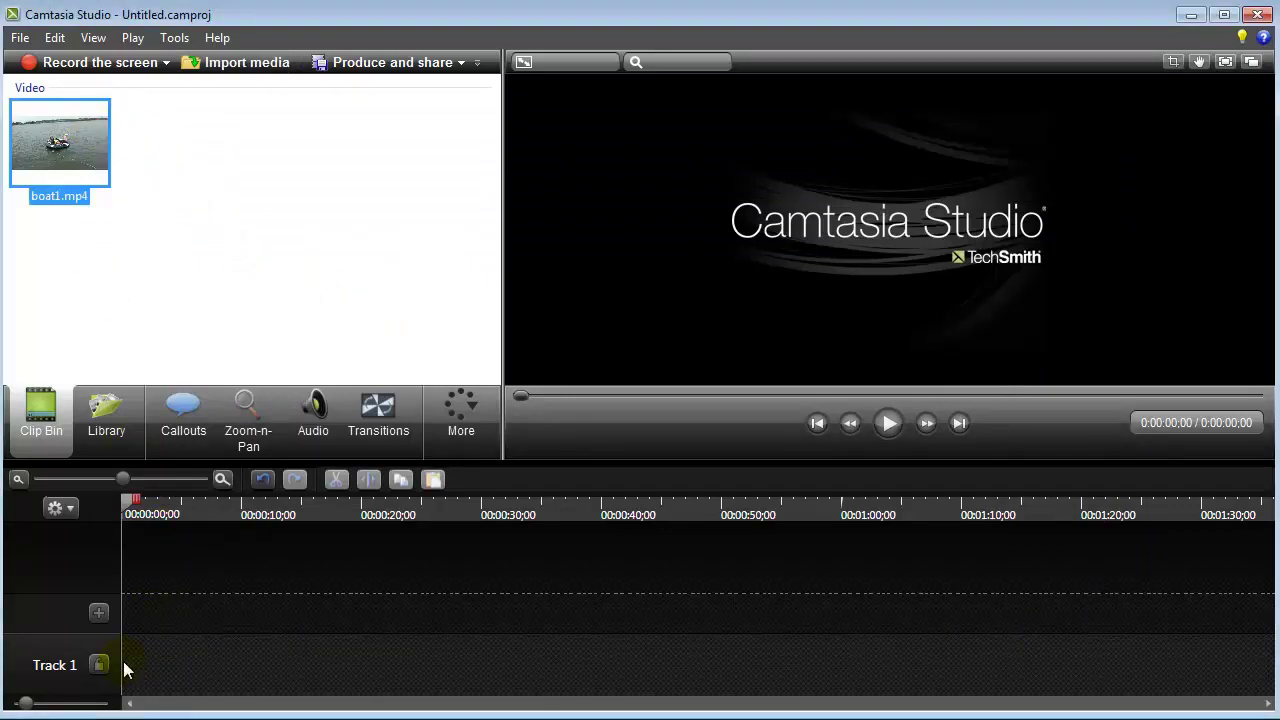
{"action": "left_click", "coordinate": [600, 372]}
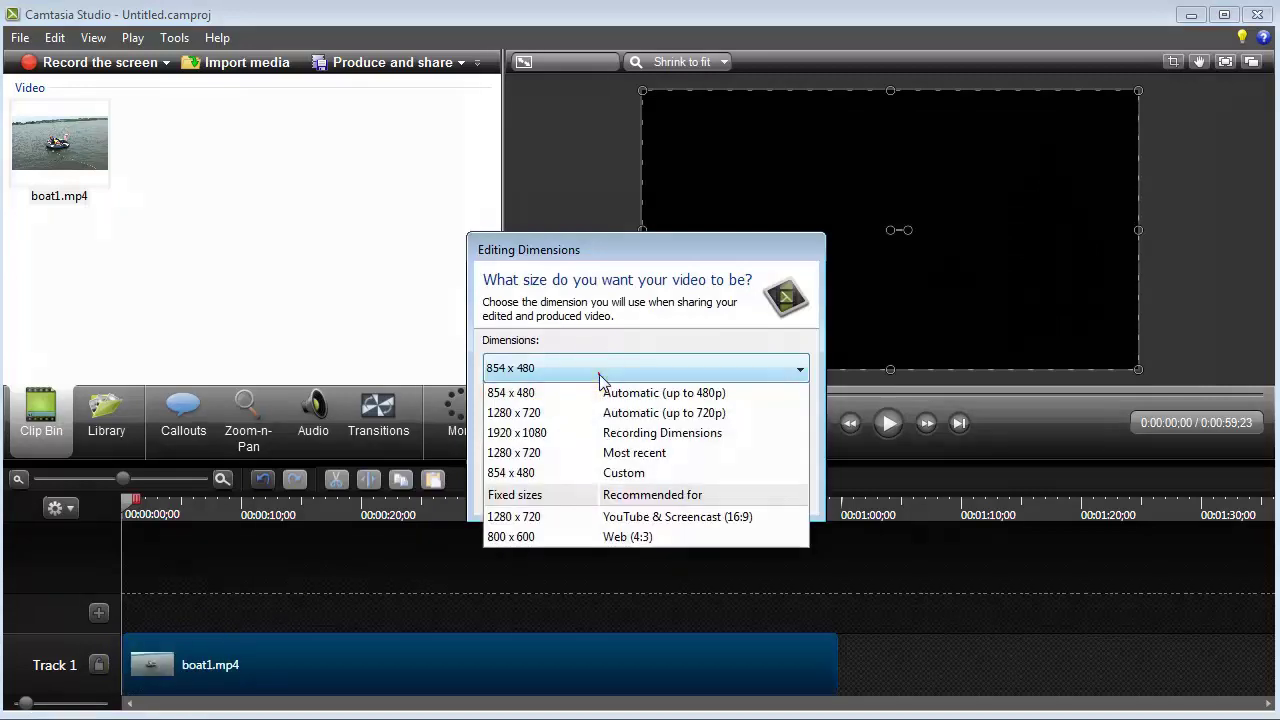
{"action": "left_click", "coordinate": [607, 452]}
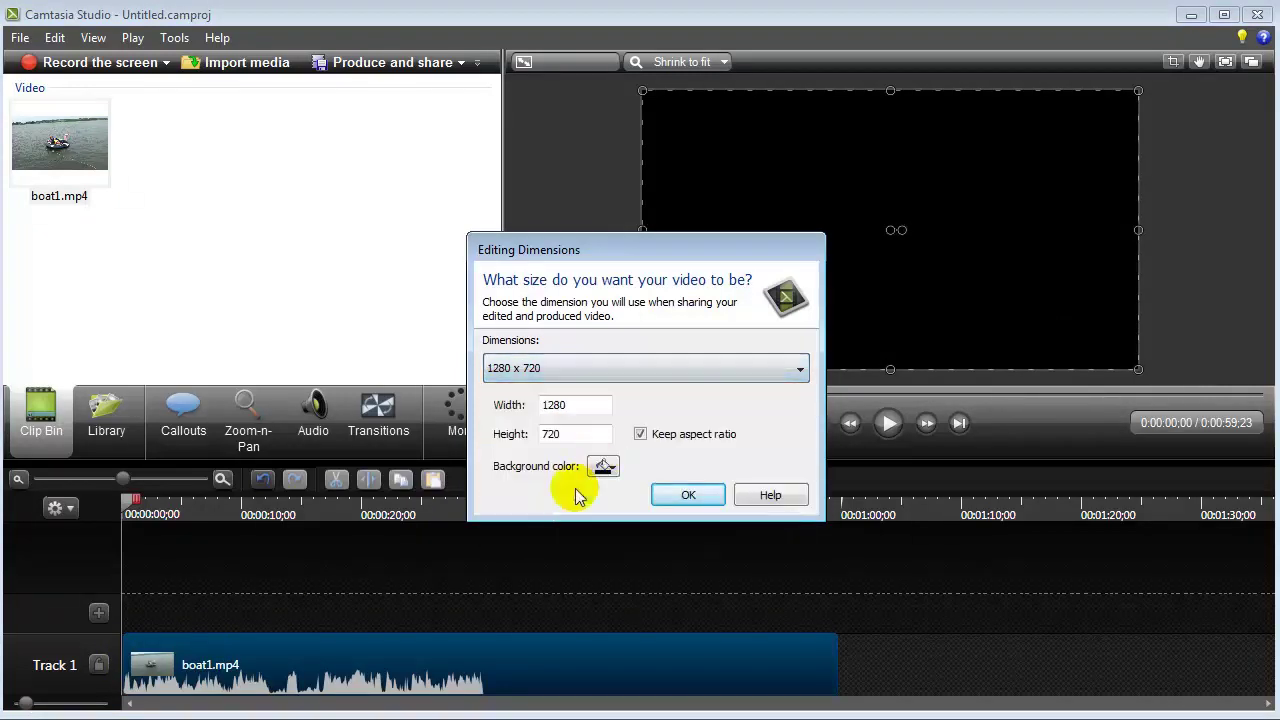
{"action": "left_click", "coordinate": [669, 500]}
- Play the boat1 clip briefly in the preview, then pause it
{"action": "left_click", "coordinate": [560, 660]}
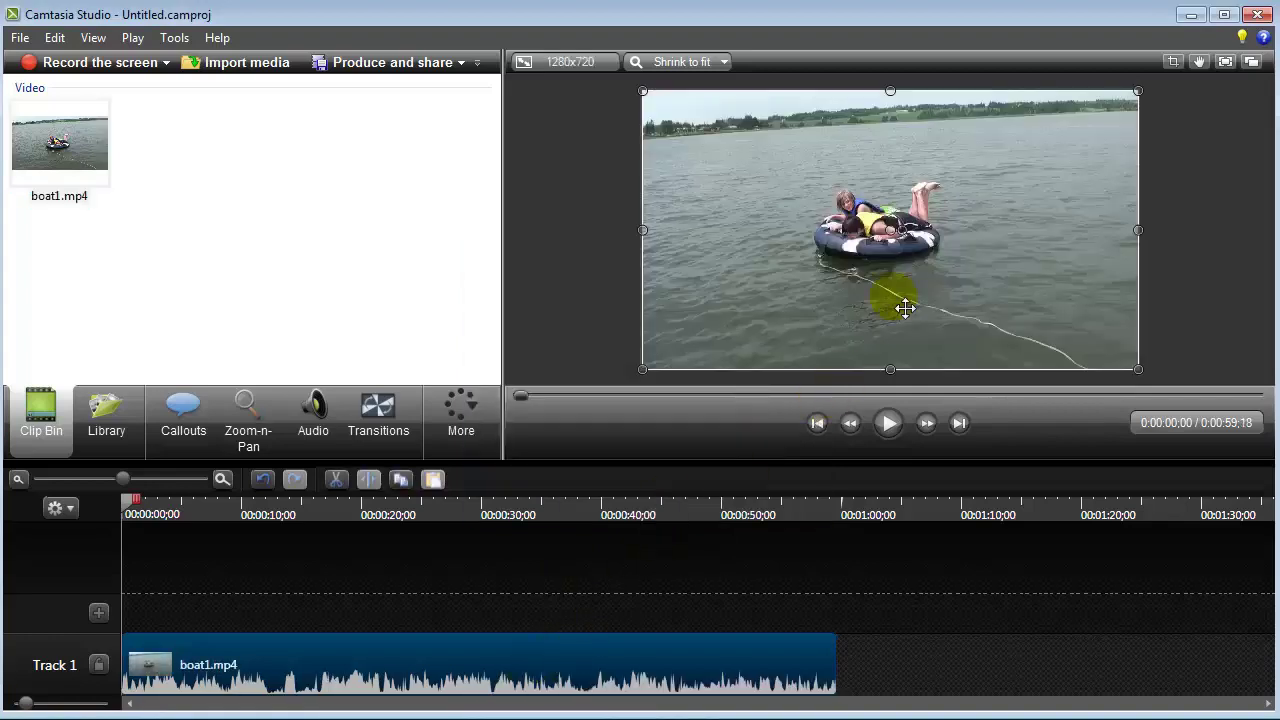
{"action": "left_click", "coordinate": [887, 423]}
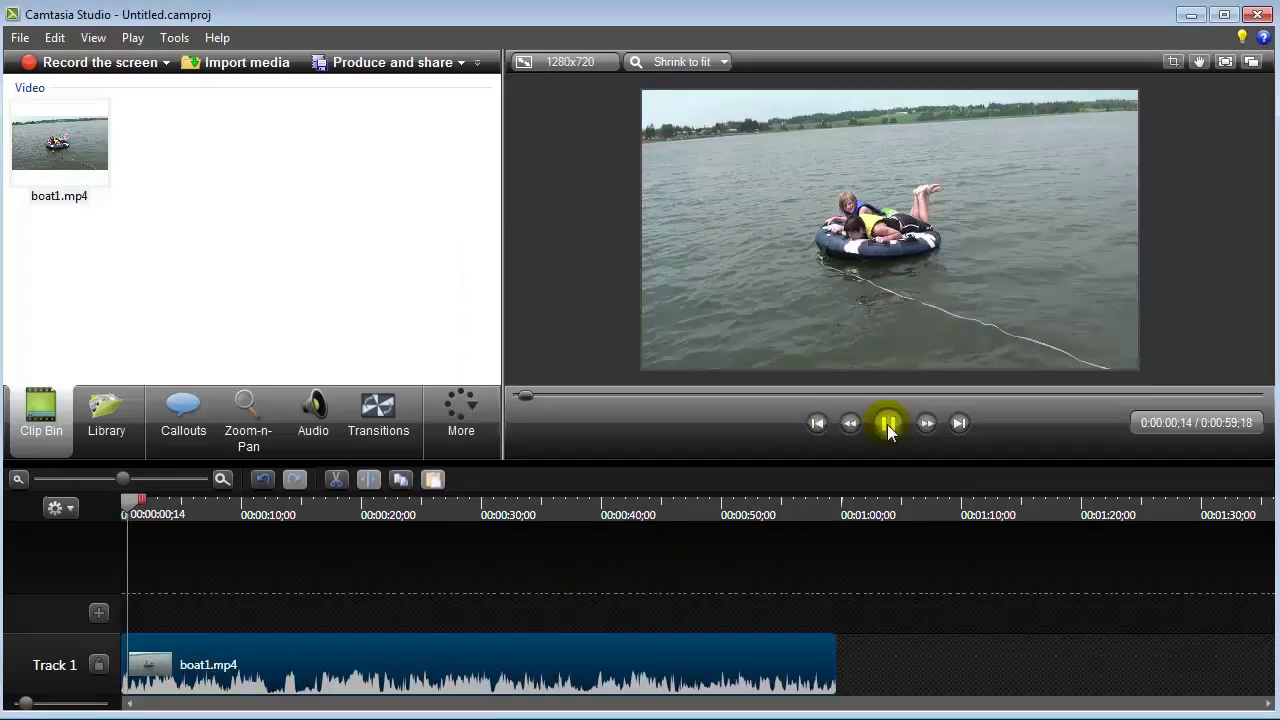
{"action": "left_click", "coordinate": [887, 423]}
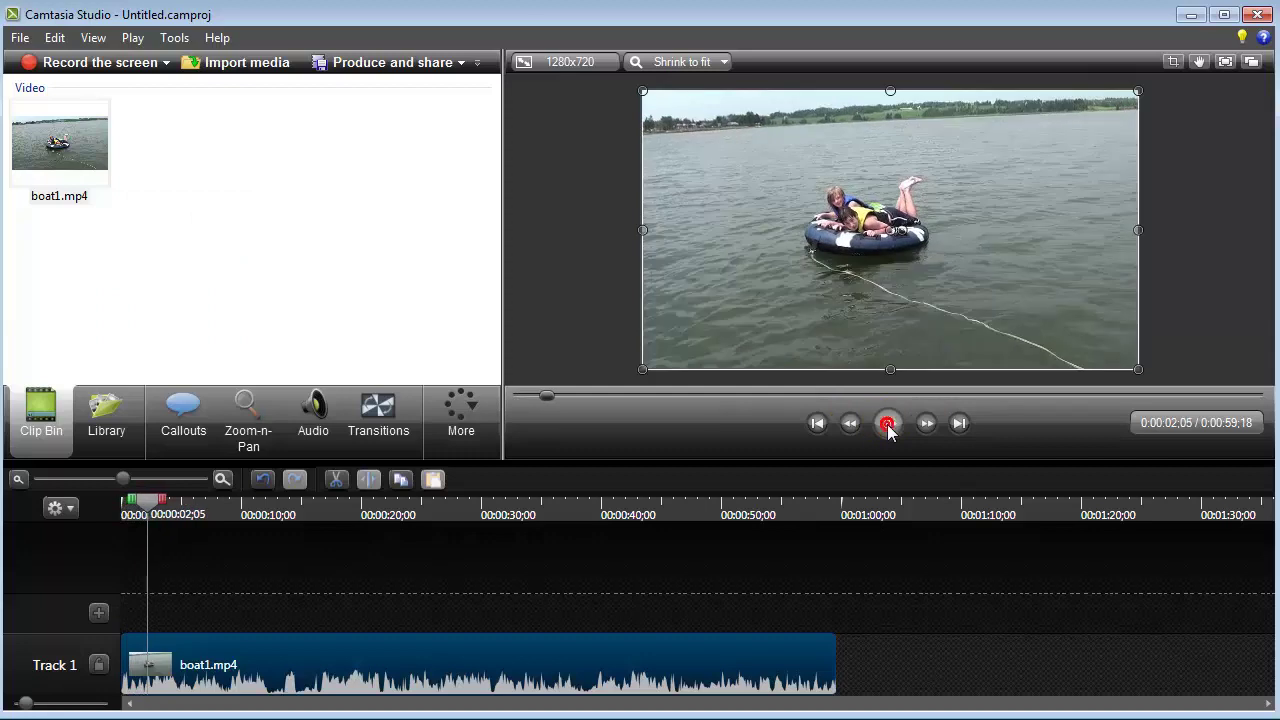